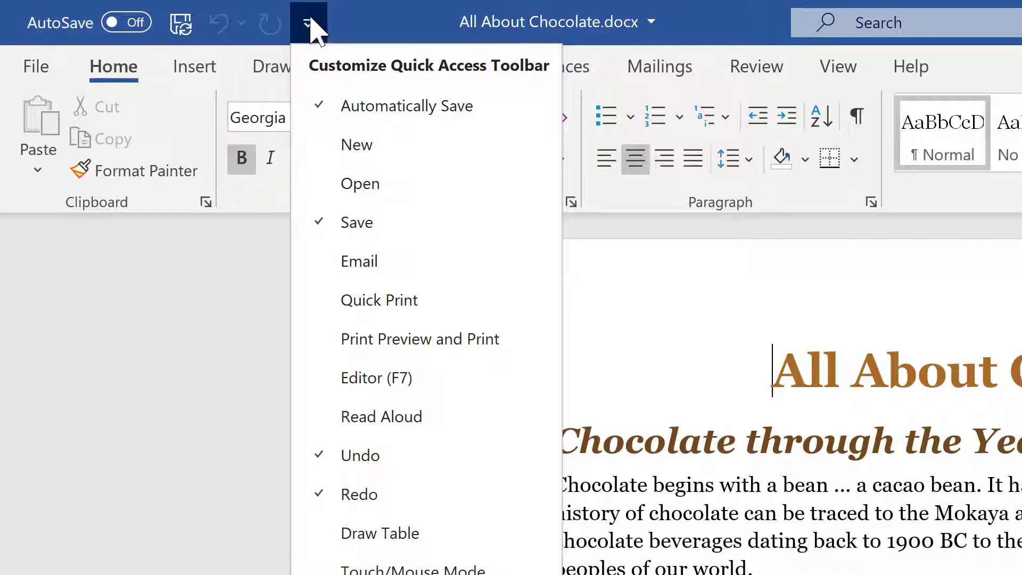
- Add the New and Open commands to the Quick Access Toolbar
left_click(320, 145)
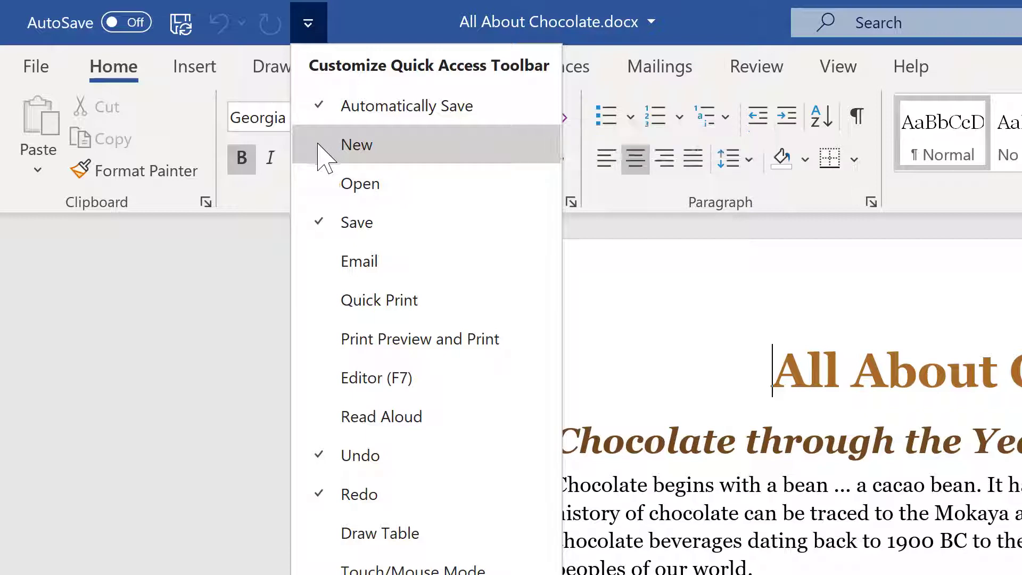
left_click(346, 24)
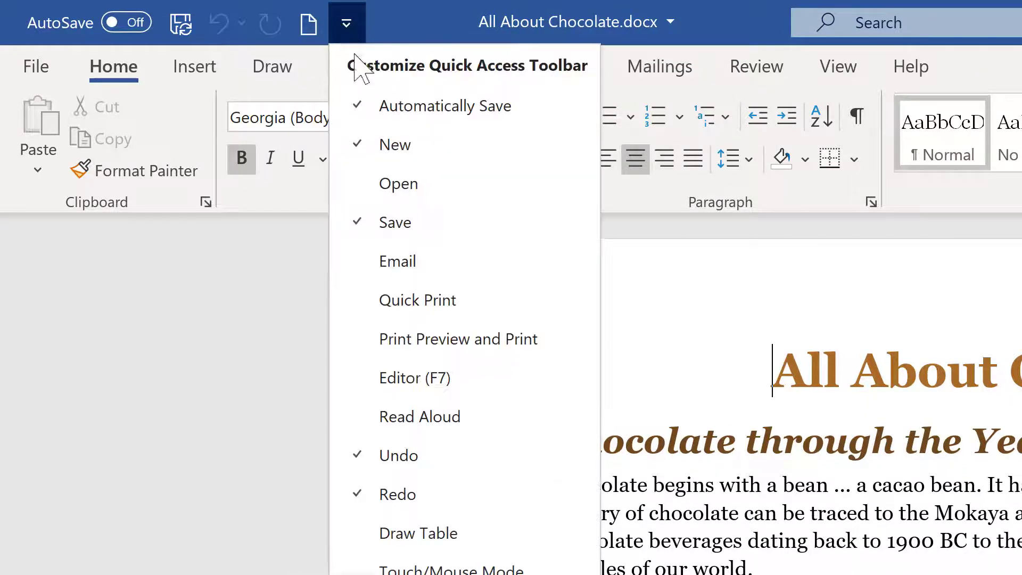
left_click(377, 183)
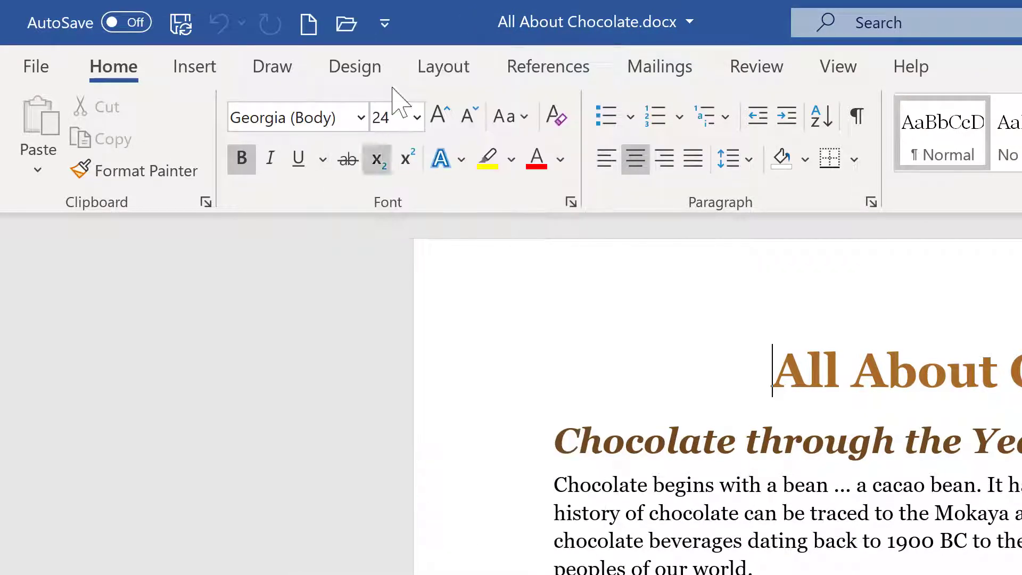
- Add the Quick Print and the Print Preview and Print commands to the Quick Access Toolbar
left_click(385, 33)
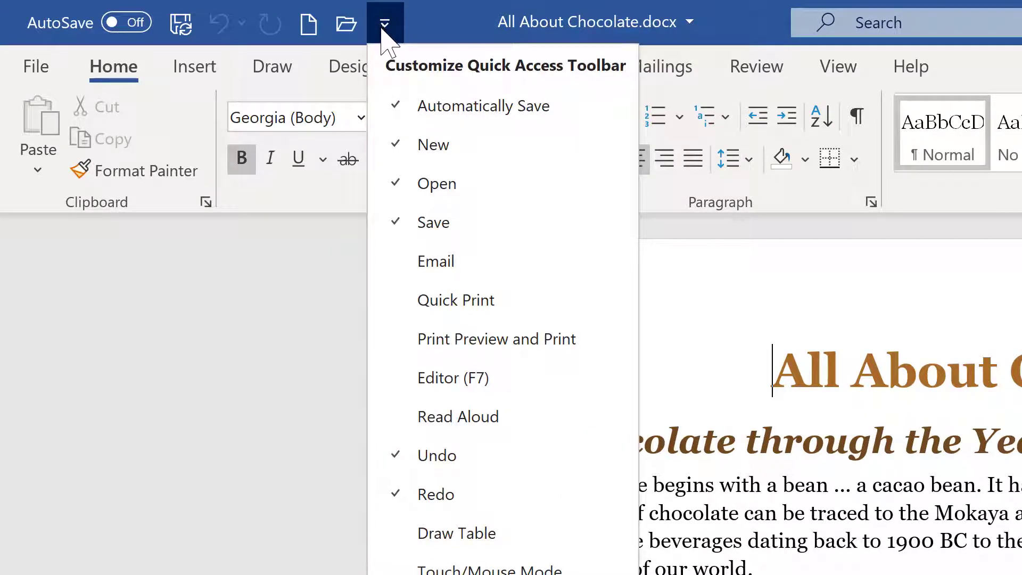
left_click(394, 298)
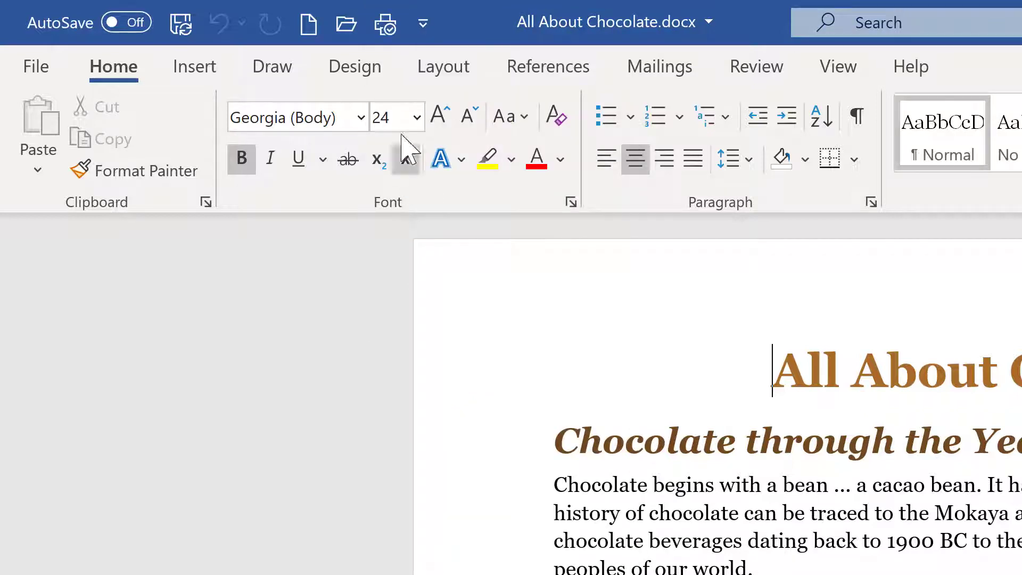
left_click(424, 30)
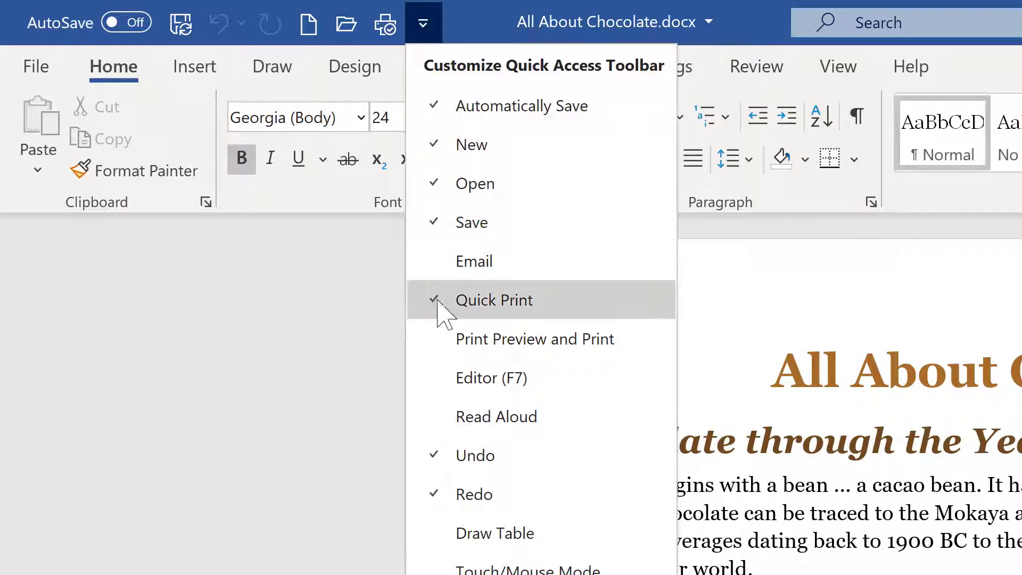
left_click(424, 332)
left_click(462, 27)
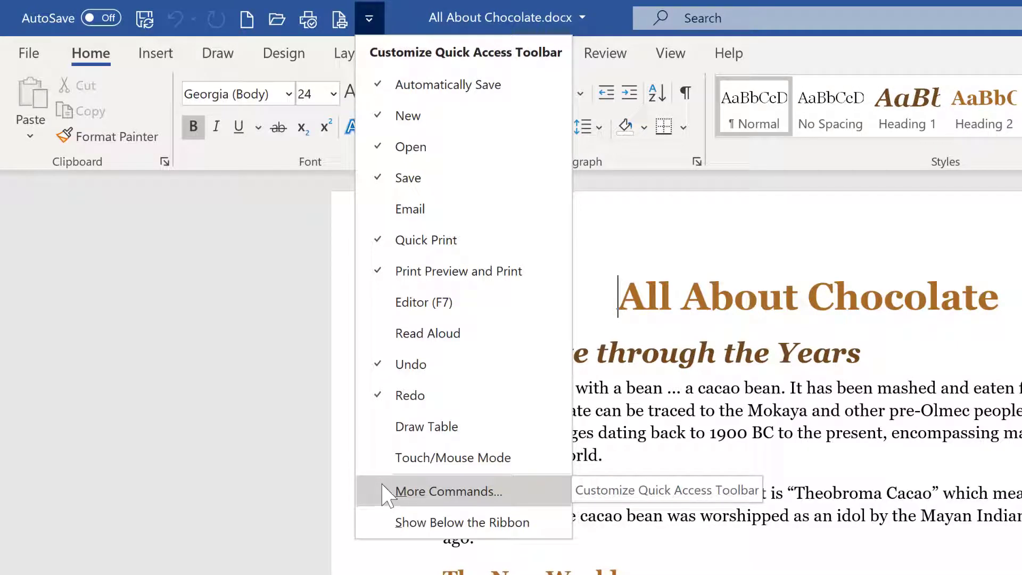
left_click(236, 188)
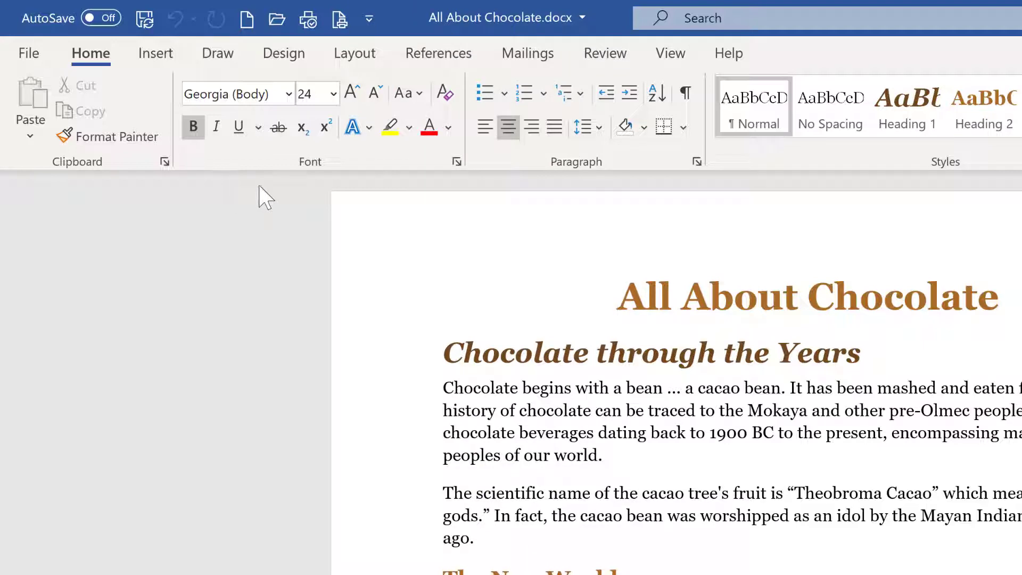
- Add the ribbon's show paragraph marks (¶) command and the One Page zoom command to the Quick Access Toolbar
right_click(688, 94)
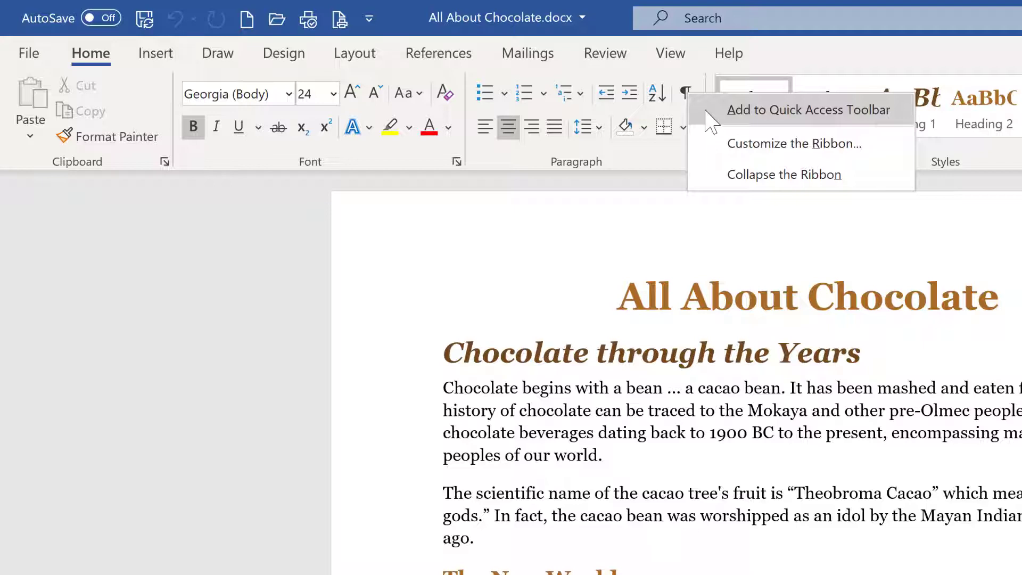
left_click(746, 110)
left_click(669, 54)
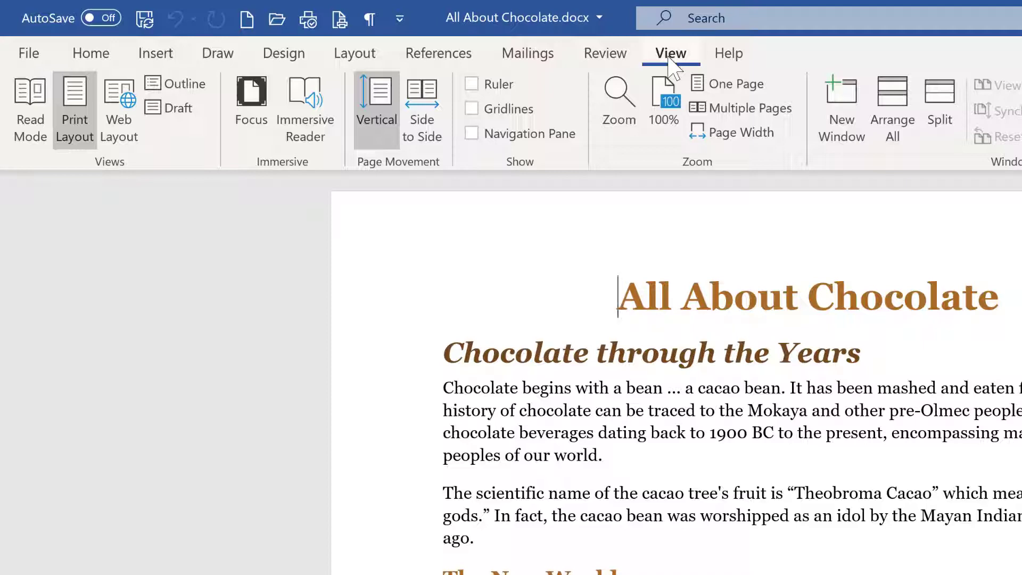
right_click(736, 90)
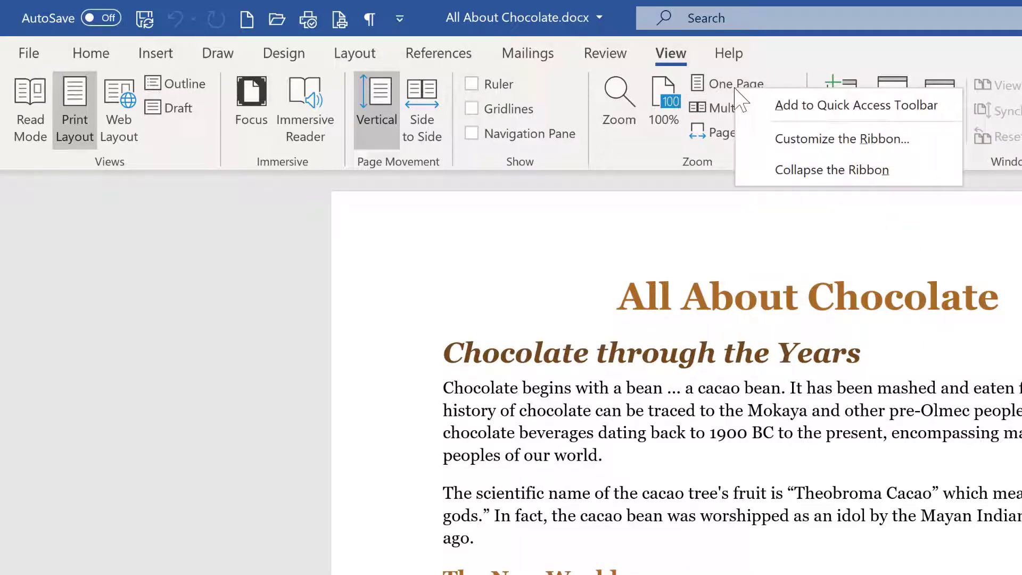
left_click(783, 109)
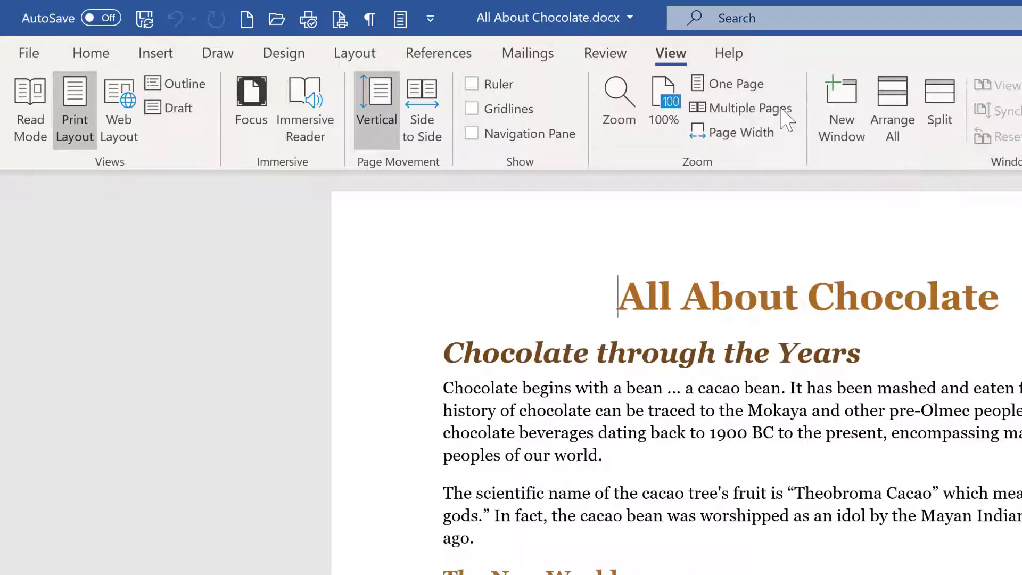
- Add the Multiple Pages, Page Width and 100% zoom commands to the Quick Access Toolbar
right_click(746, 117)
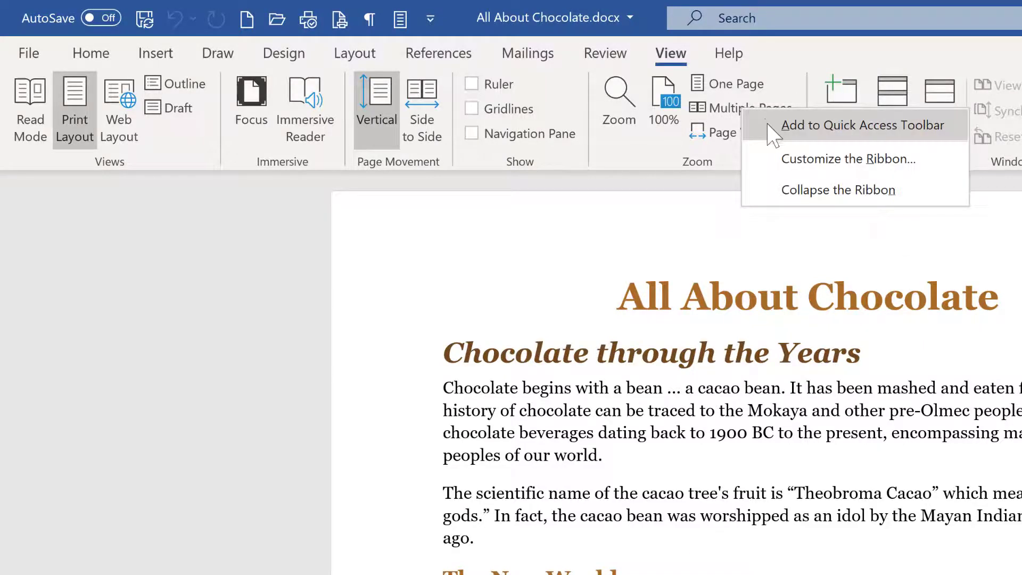
left_click(771, 128)
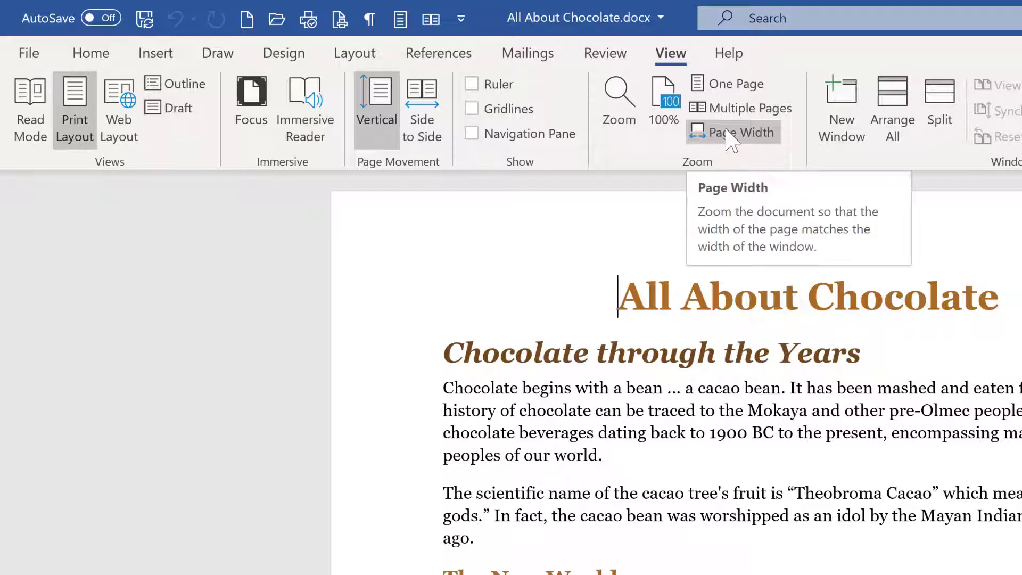
right_click(730, 137)
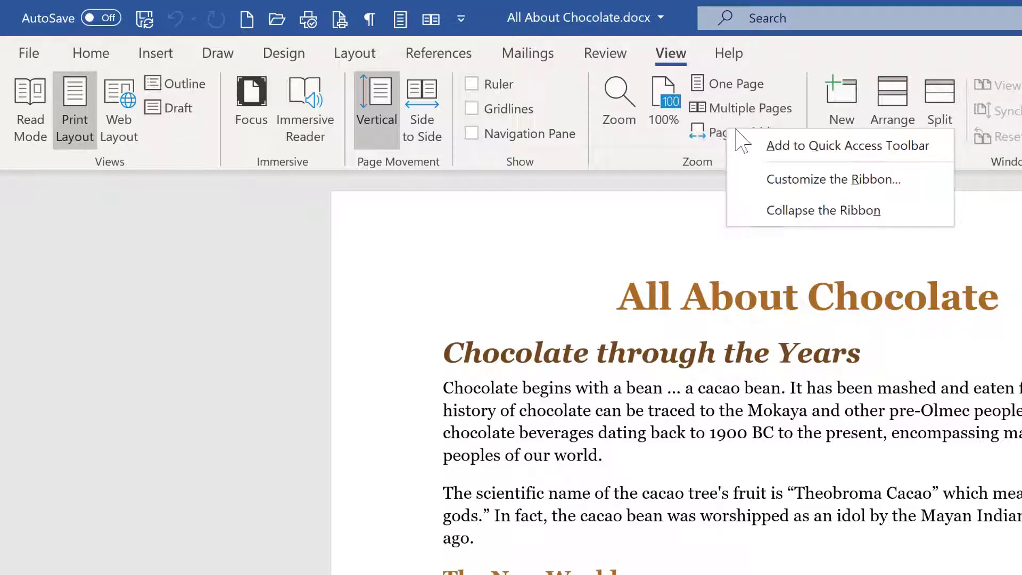
left_click(772, 149)
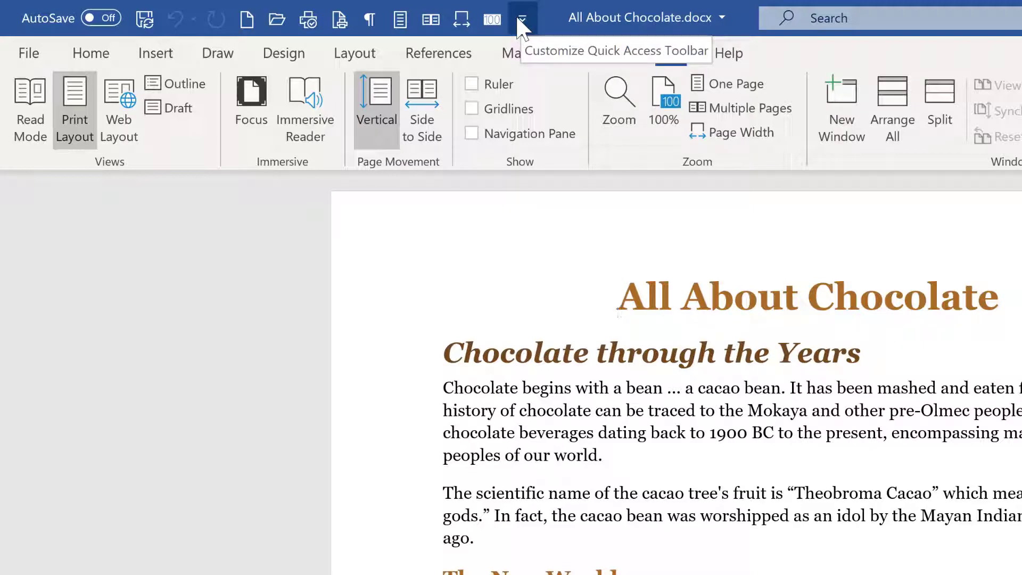
- Place the Quick Access Toolbar below the ribbon and view its customization options there
left_click(523, 21)
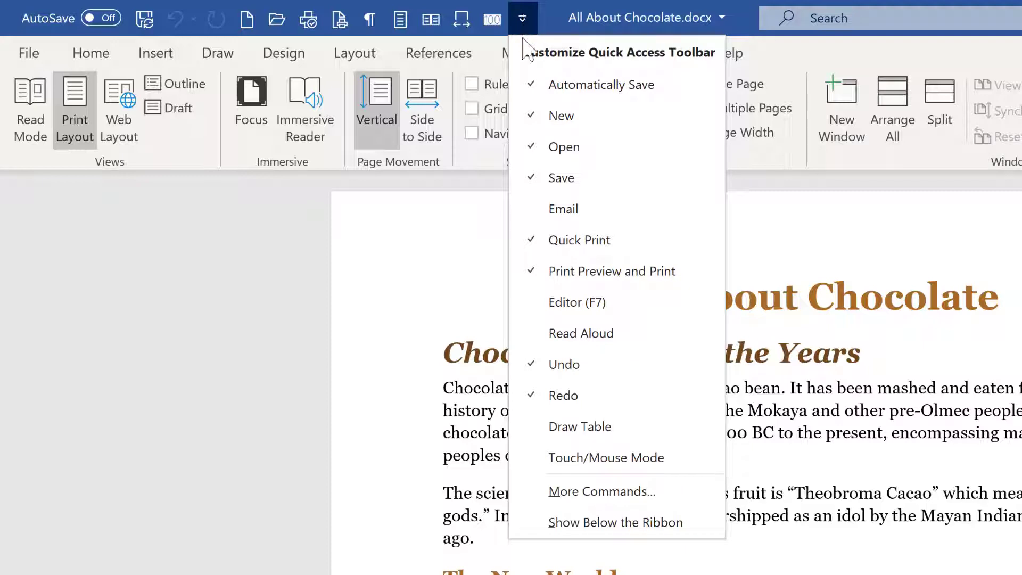
left_click(595, 525)
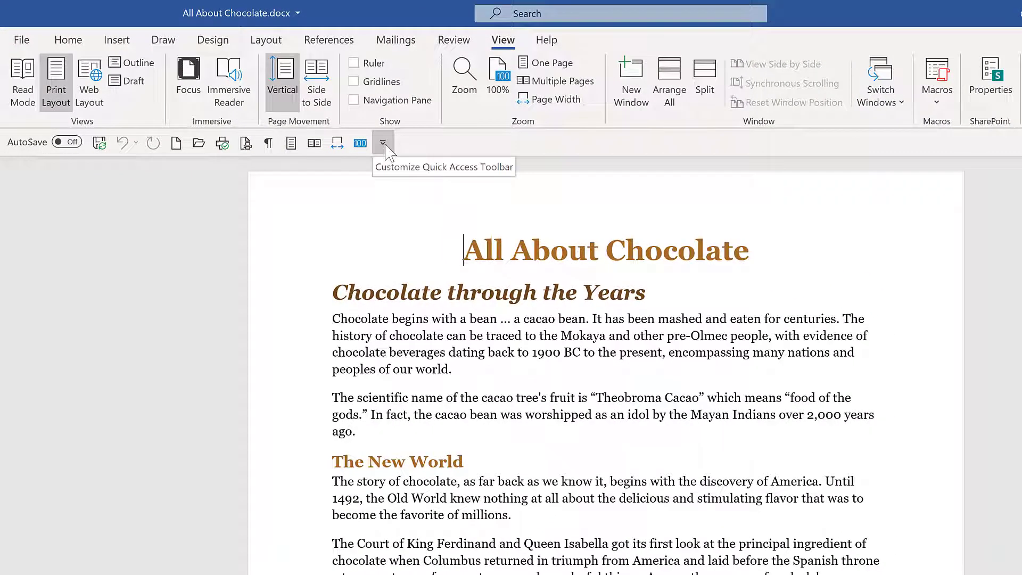
left_click(383, 142)
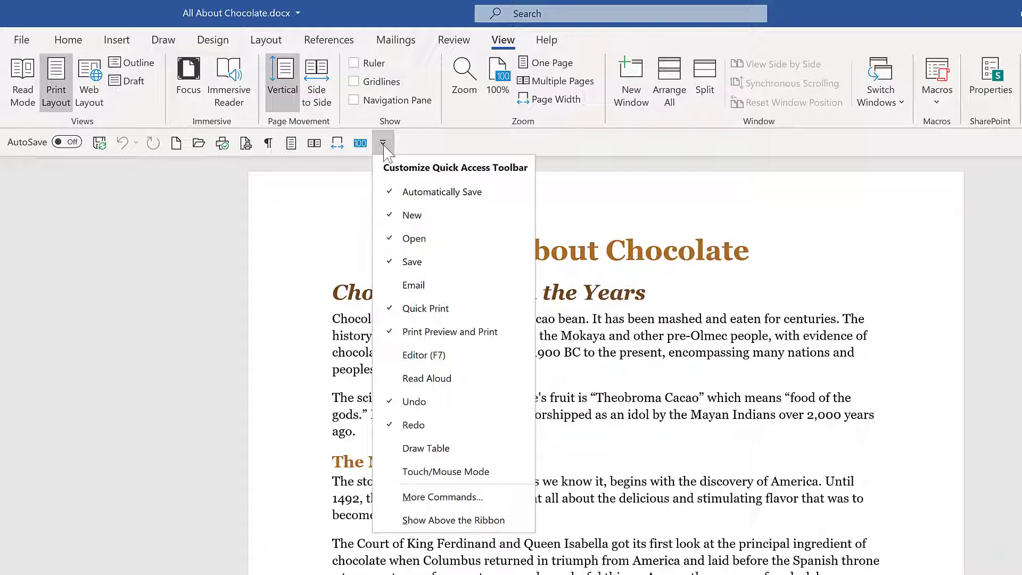
- Open the Quick Access Toolbar customization settings and make New File the first command in the toolbar order
right_click(275, 143)
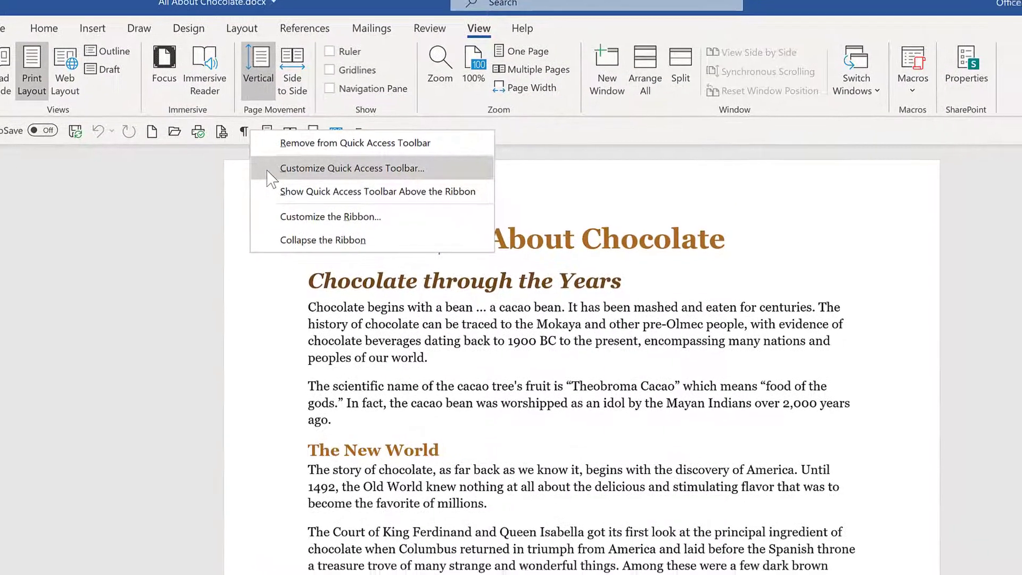
left_click(293, 182)
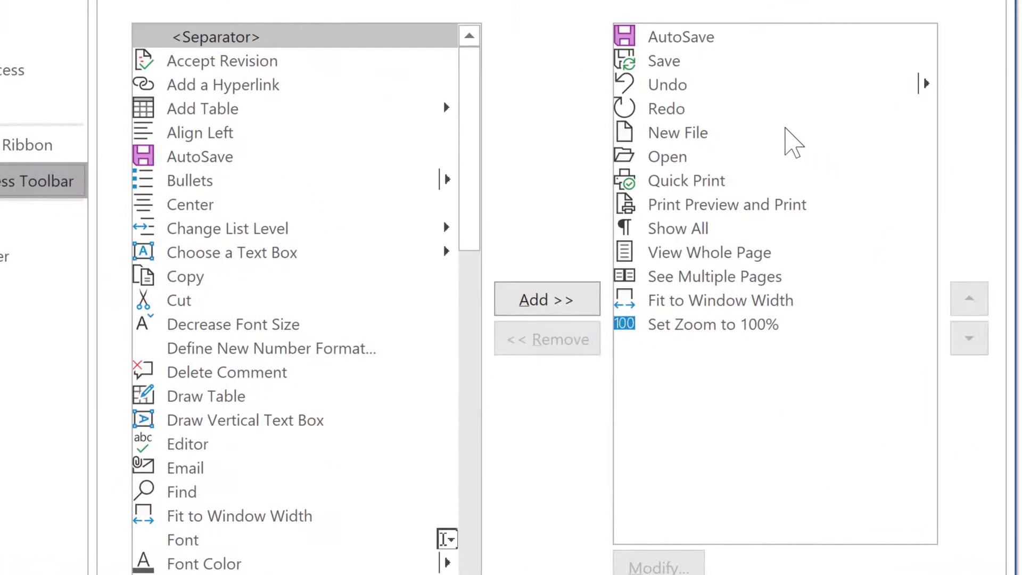
left_click(675, 137)
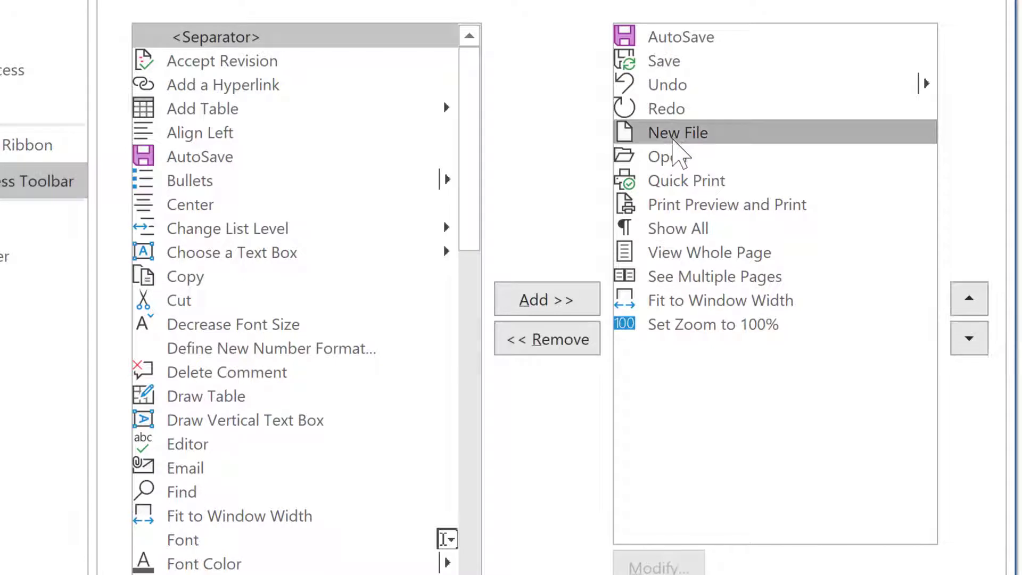
left_click(969, 299)
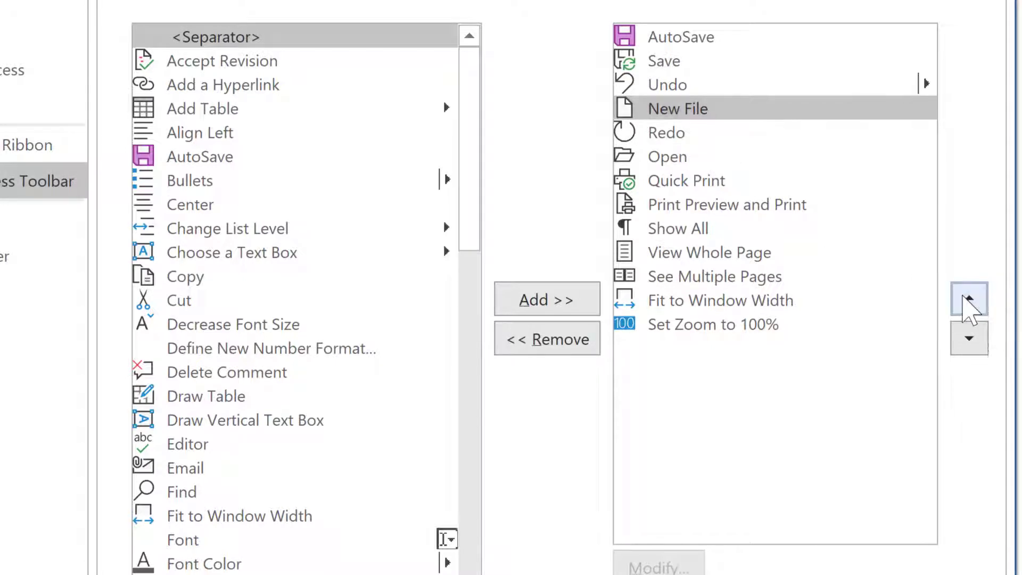
left_click(969, 300)
left_click(968, 300)
left_click(969, 299)
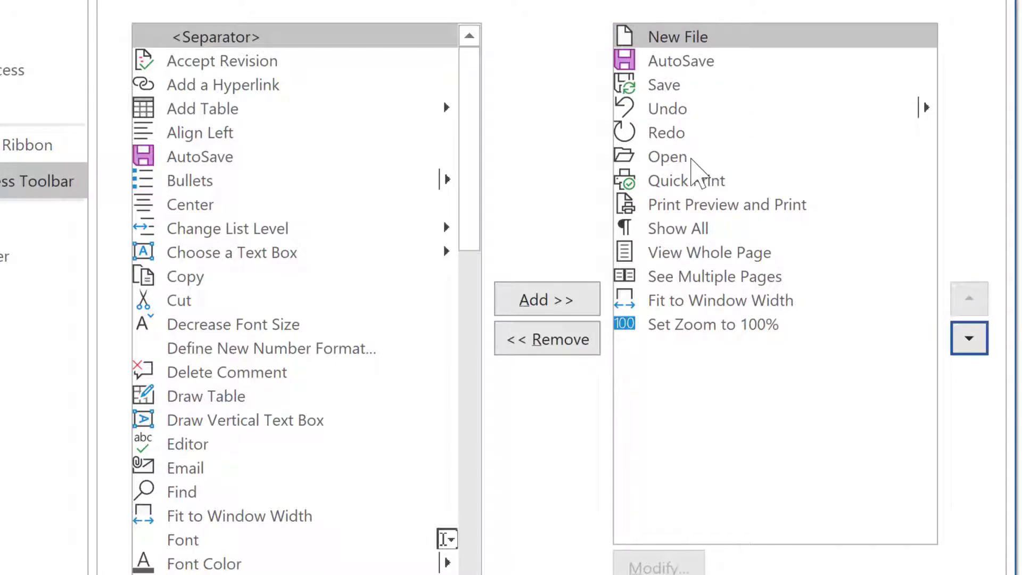
- Reorder the toolbar commands so that Open comes directly after New File
left_click(697, 159)
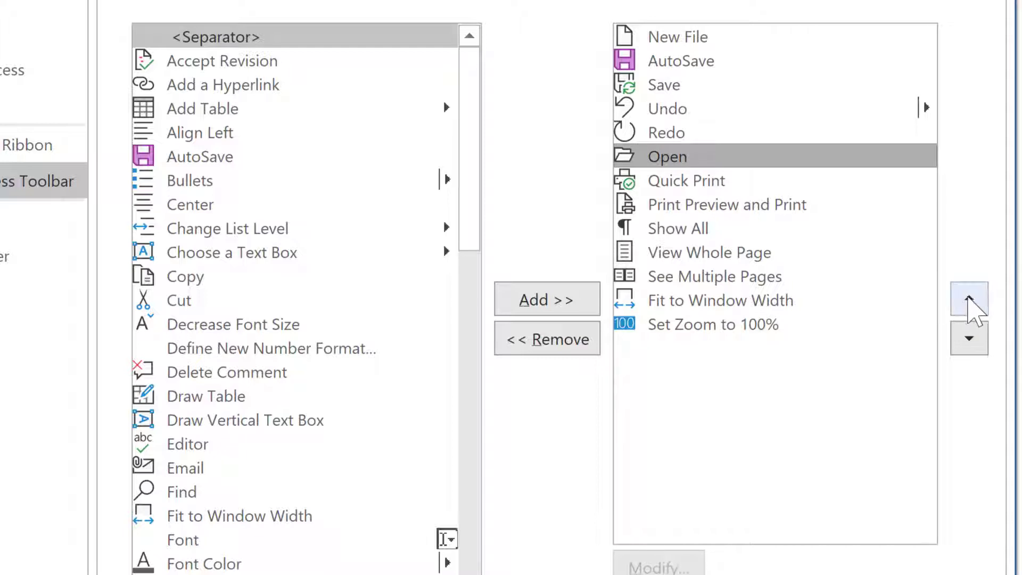
left_click(970, 299)
left_click(970, 299)
left_click(970, 299)
left_click(970, 300)
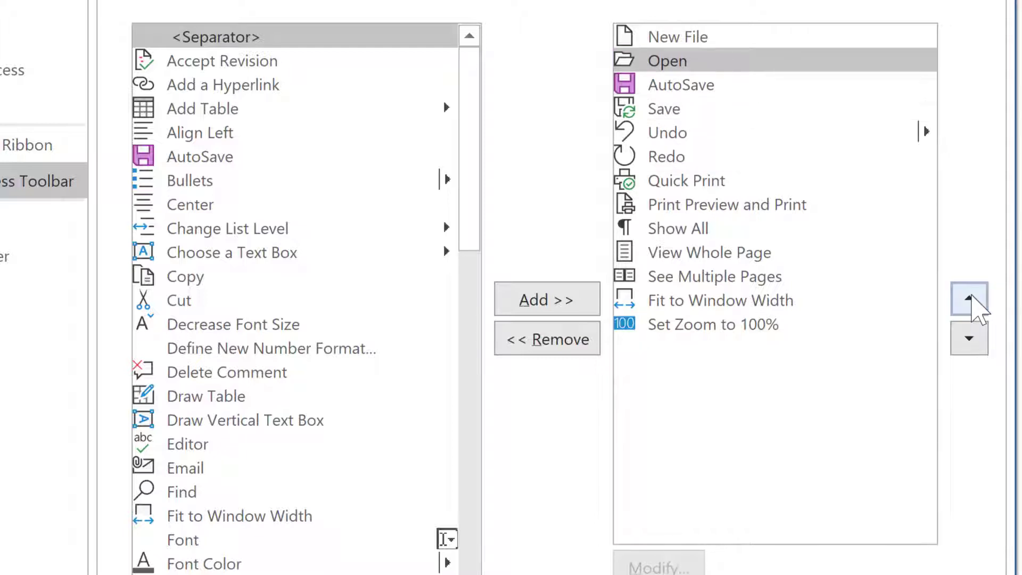
- Move Quick Print and Print Preview and Print ahead of Undo, directly after Save in the toolbar order
left_click(705, 176)
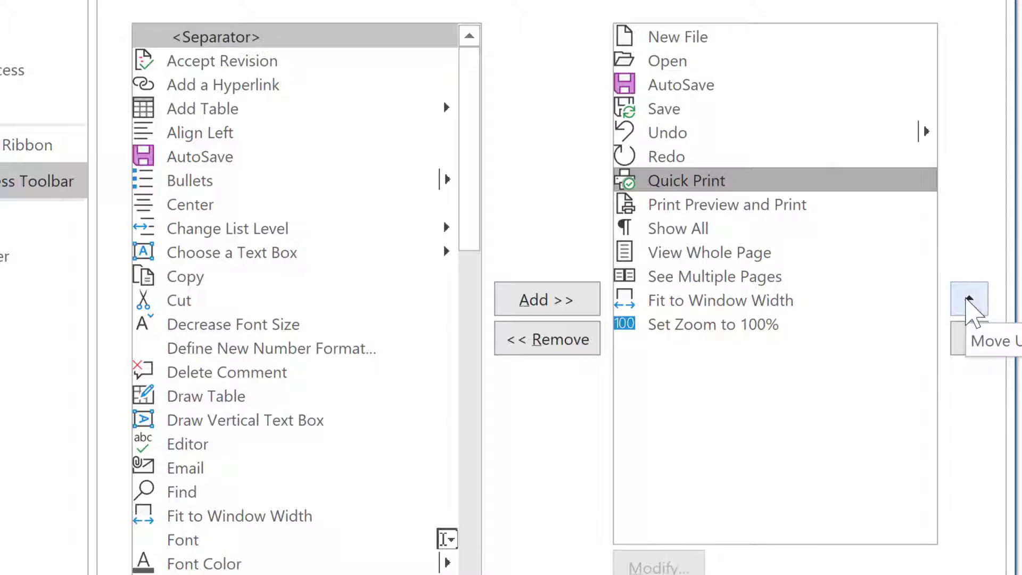
left_click(970, 300)
left_click(970, 299)
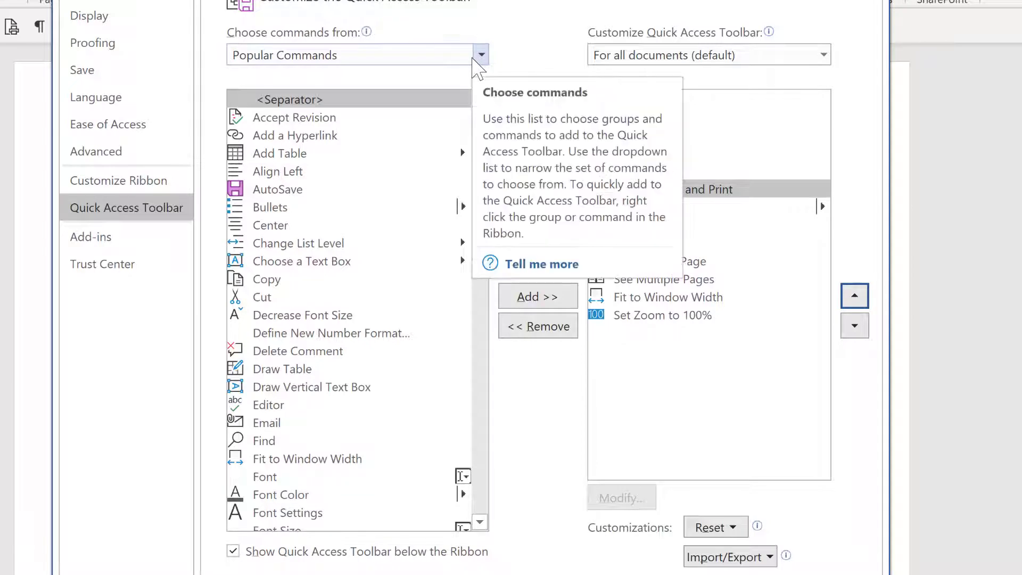
- Add Save As from the Popular Commands to the toolbar and place it directly after Save
left_click(481, 55)
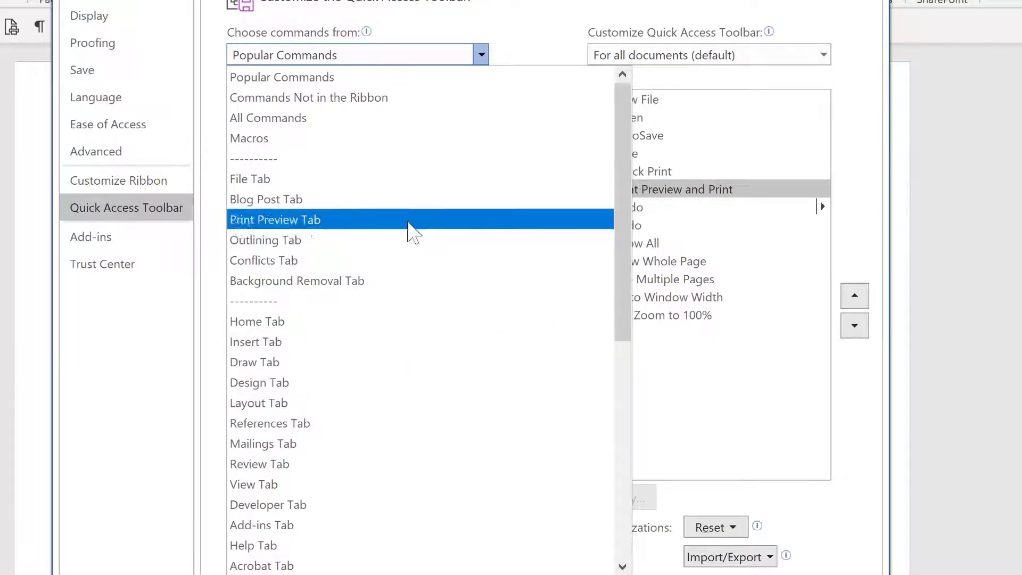
left_click(375, 55)
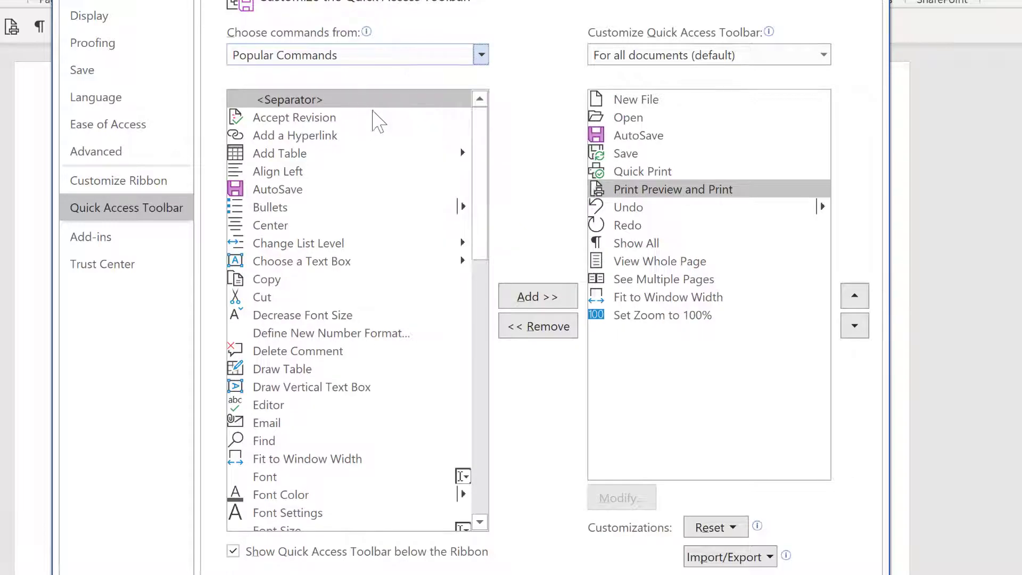
left_click_drag(484, 146, 482, 495)
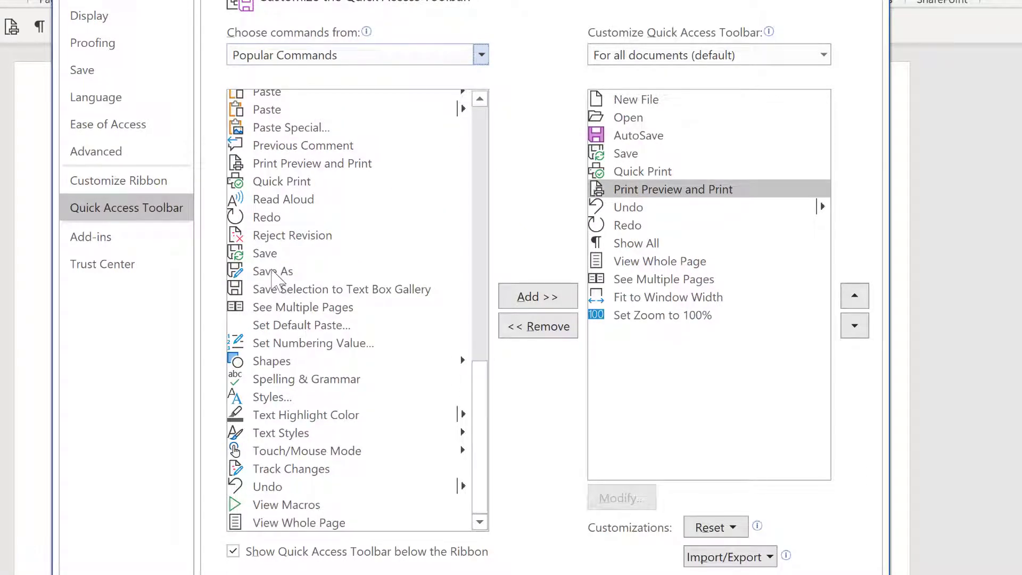
left_click(272, 271)
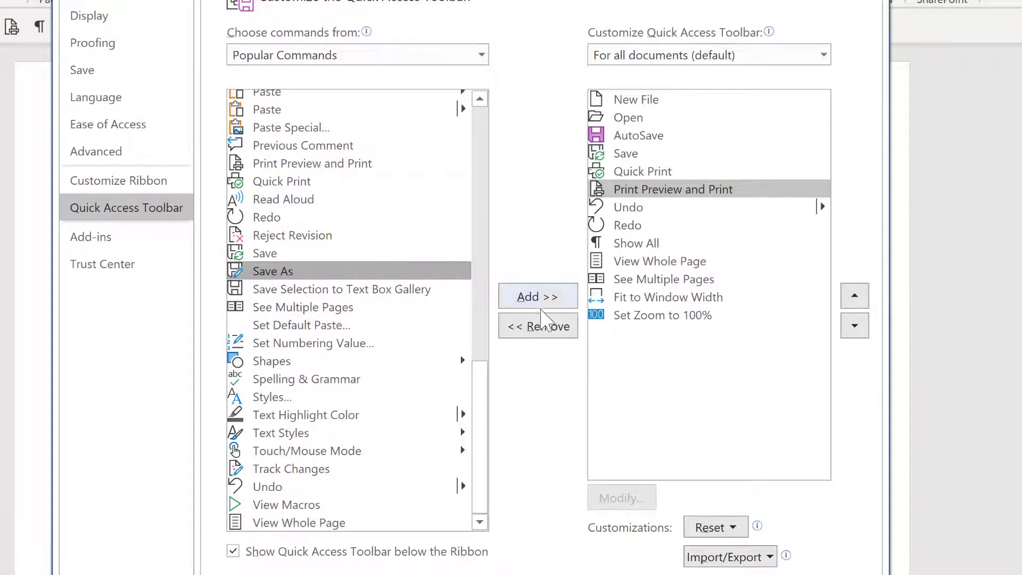
left_click(551, 304)
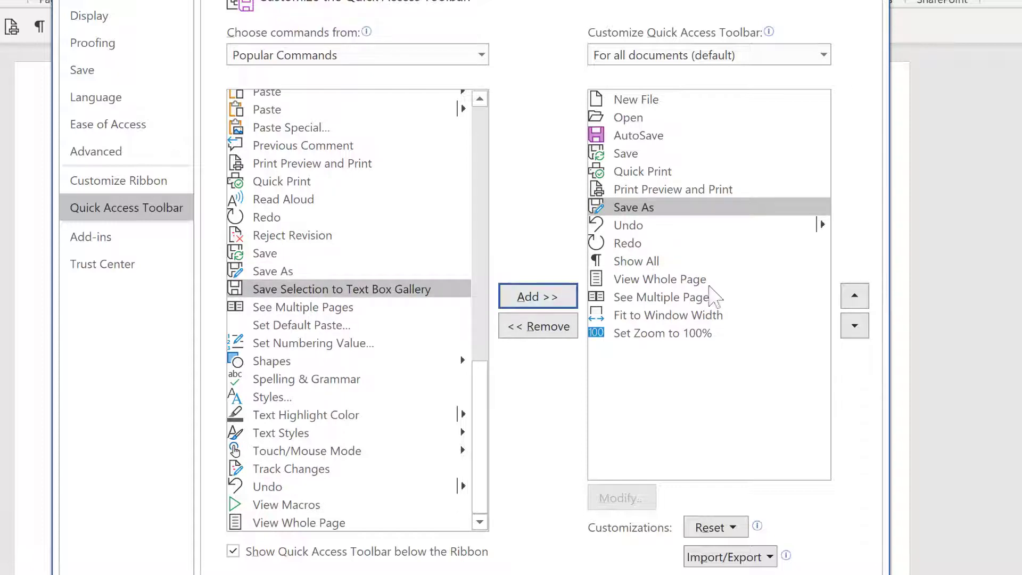
left_click(854, 296)
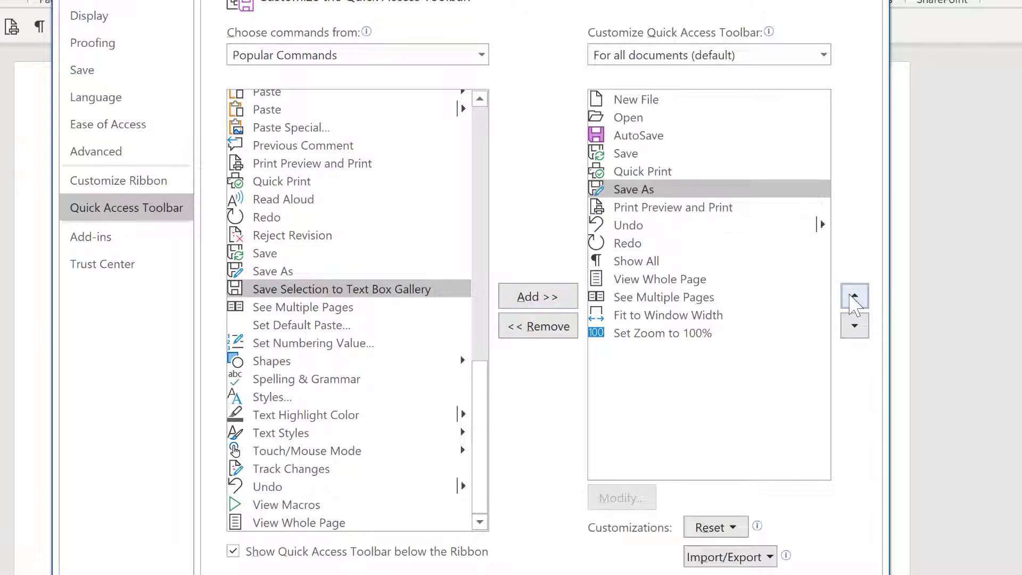
left_click(855, 296)
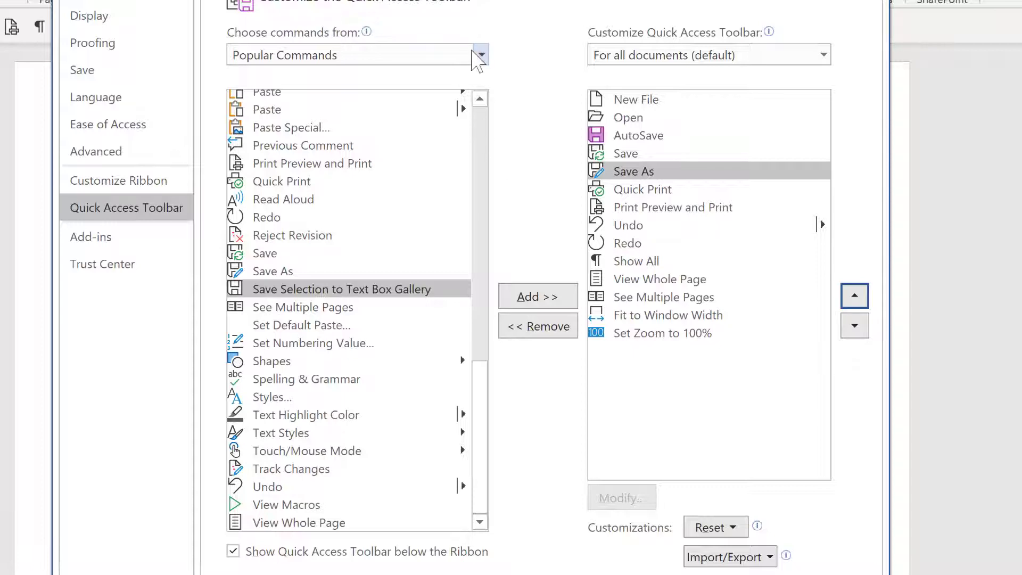
- Add Close File from All Commands to the toolbar and place it directly after Print Preview and Print
left_click(482, 55)
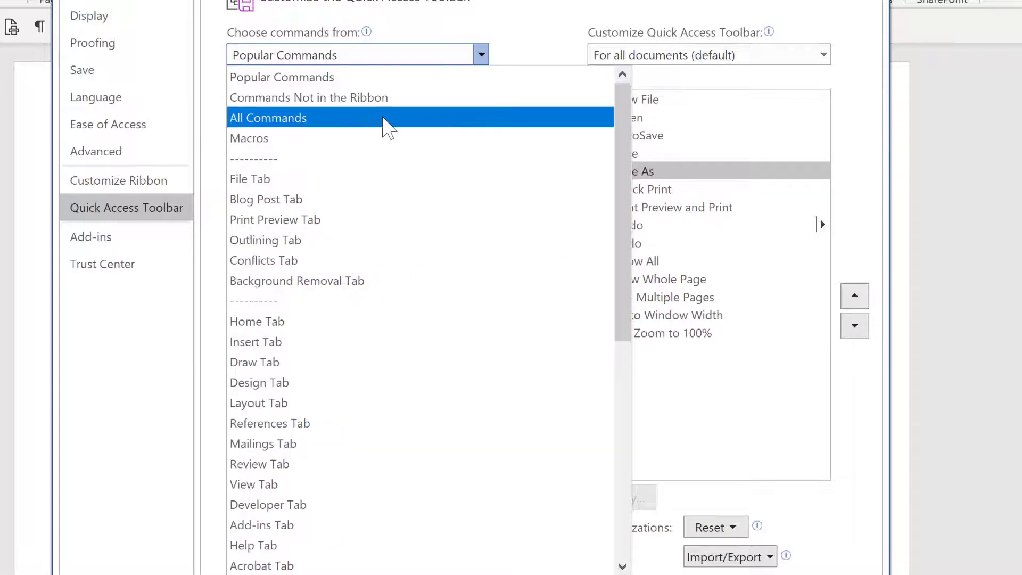
key("Escape")
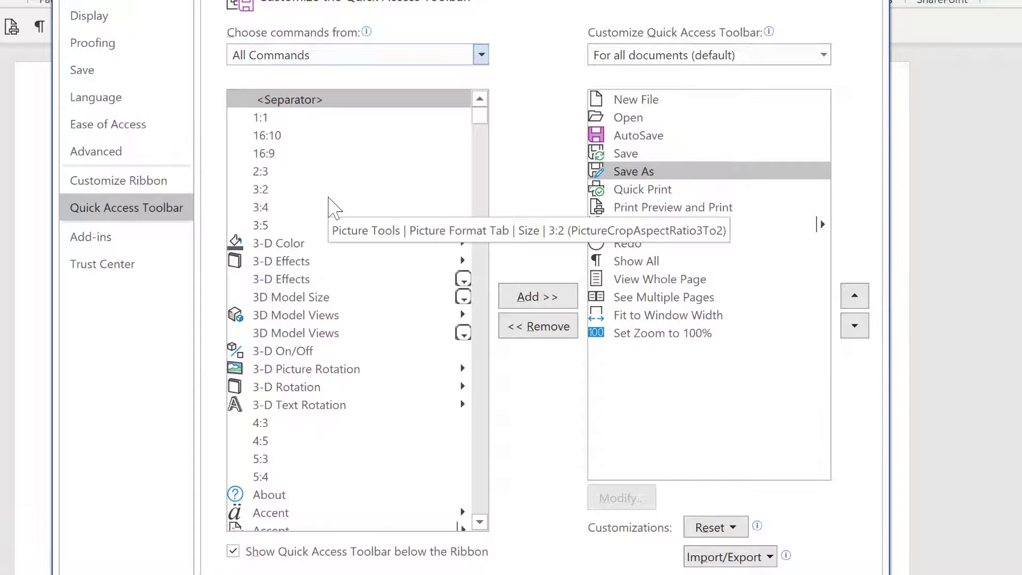
left_click(329, 197)
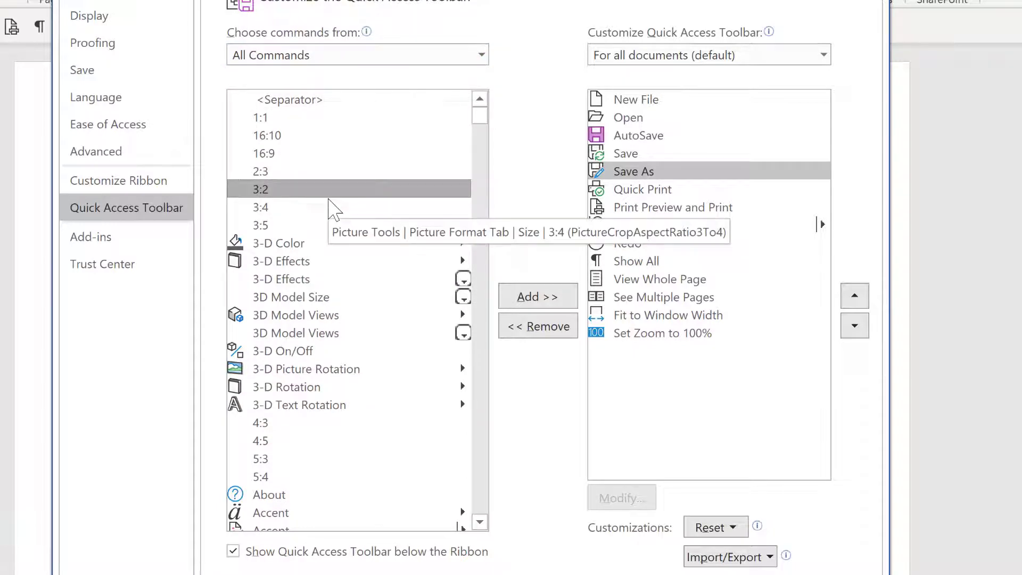
key("c")
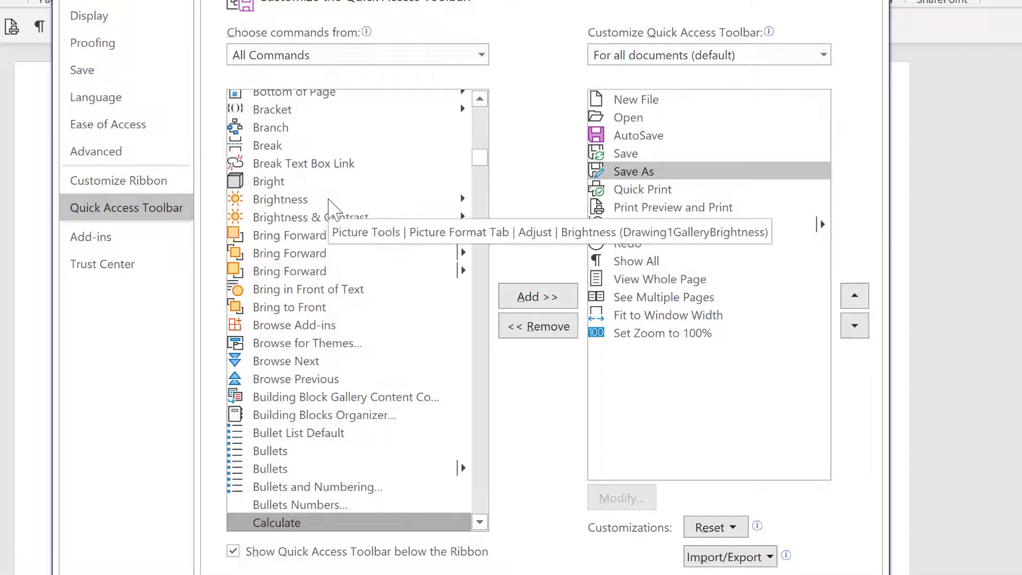
scroll(426, 279, "down", 6)
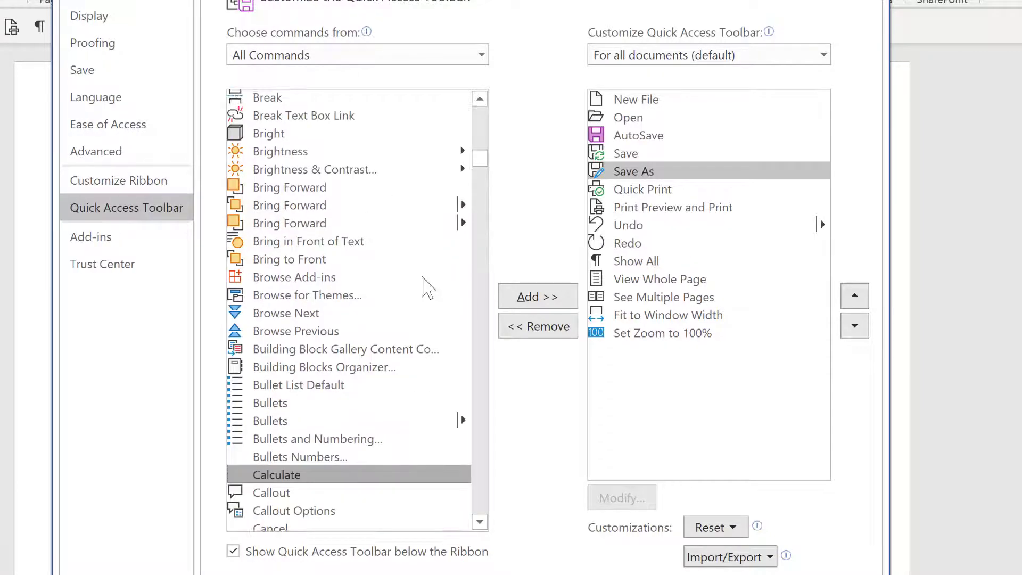
scroll(419, 288, "down", 8)
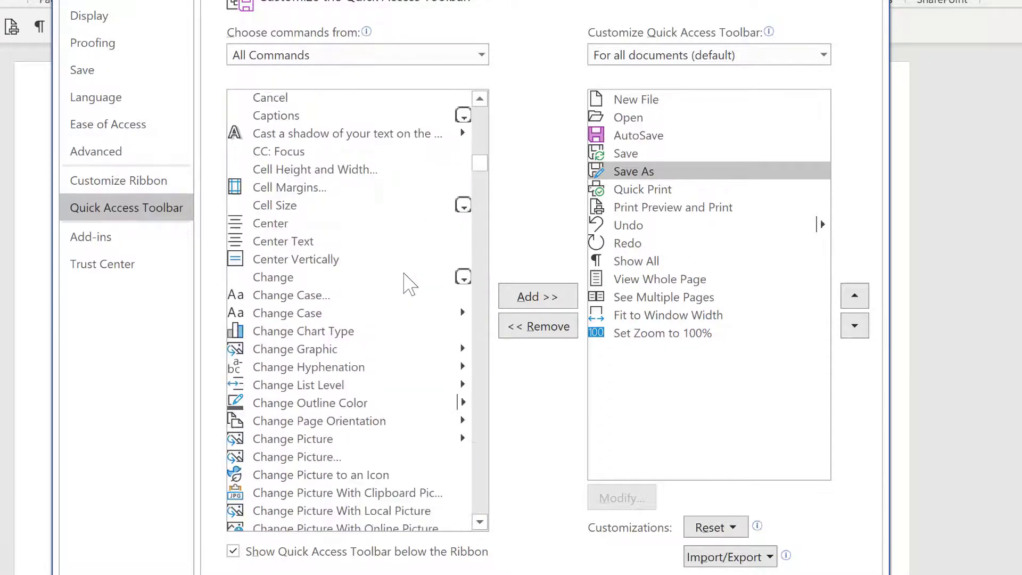
scroll(409, 282, "down", 11)
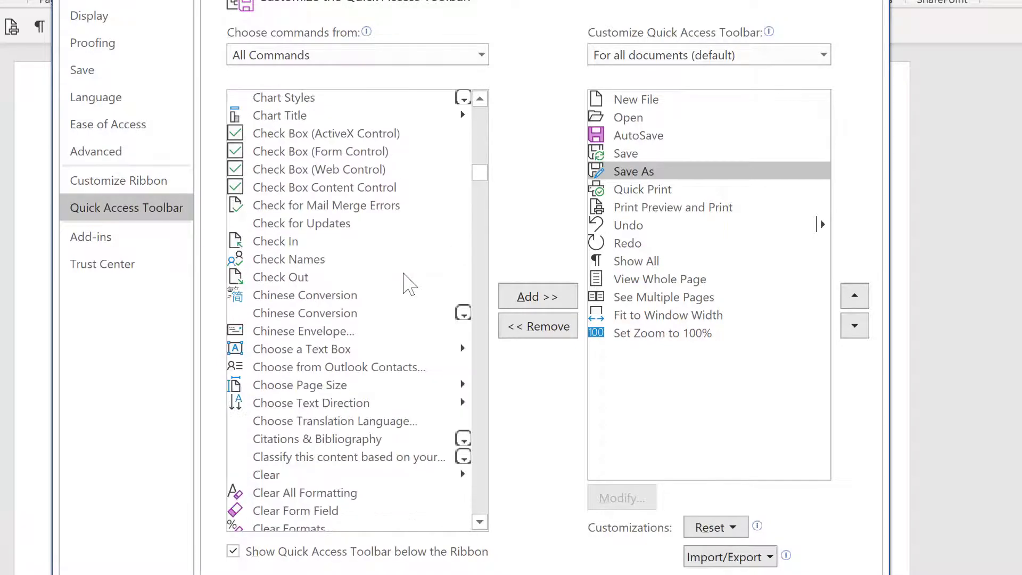
scroll(404, 272, "down", 5)
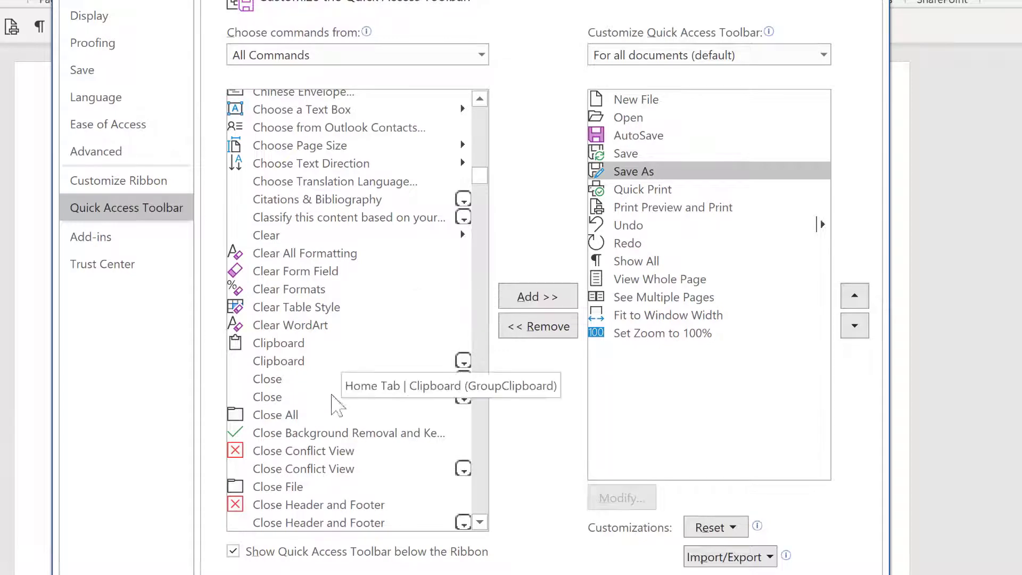
left_click(280, 489)
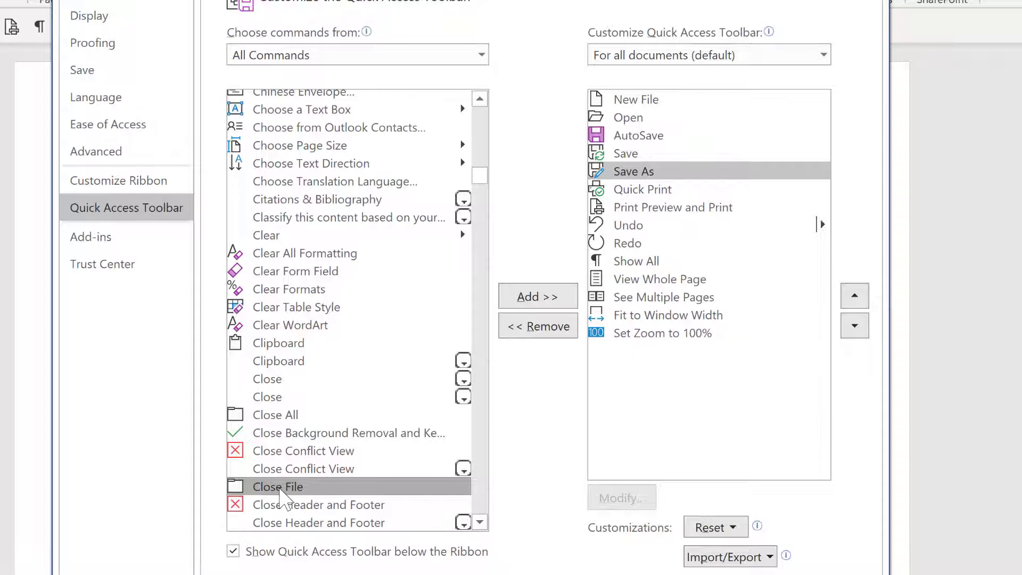
double_click(280, 488)
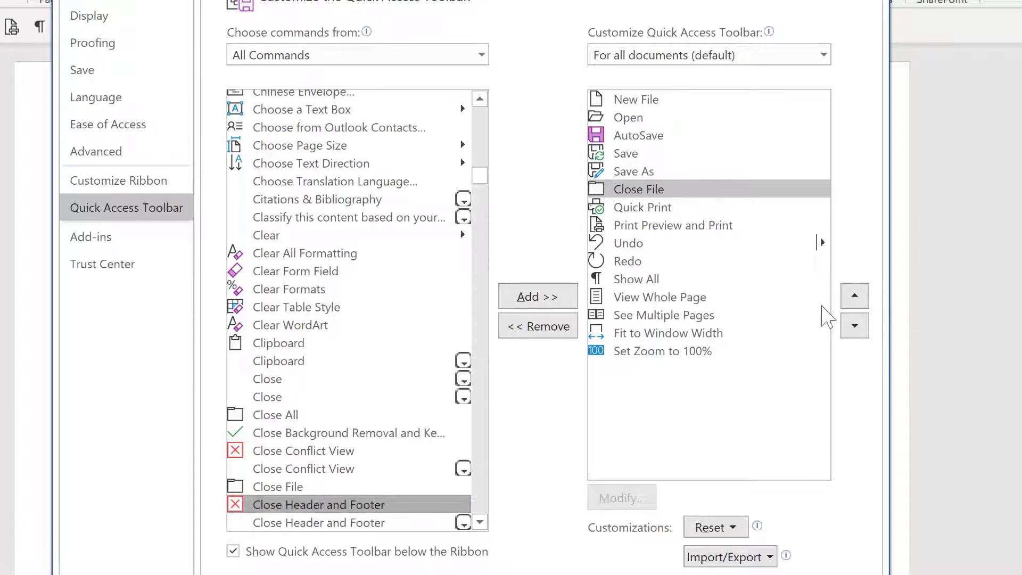
left_click(854, 326)
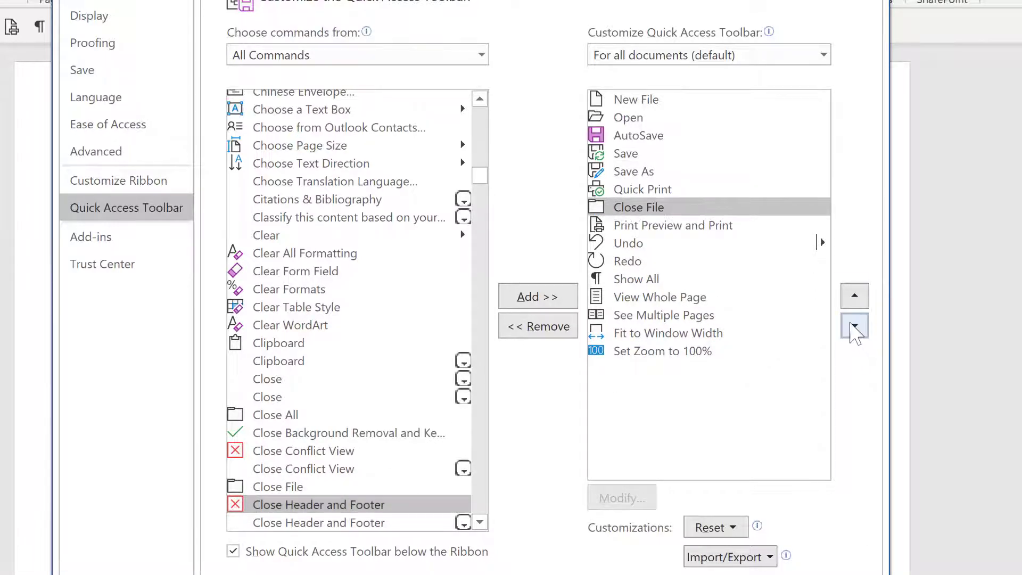
left_click(854, 325)
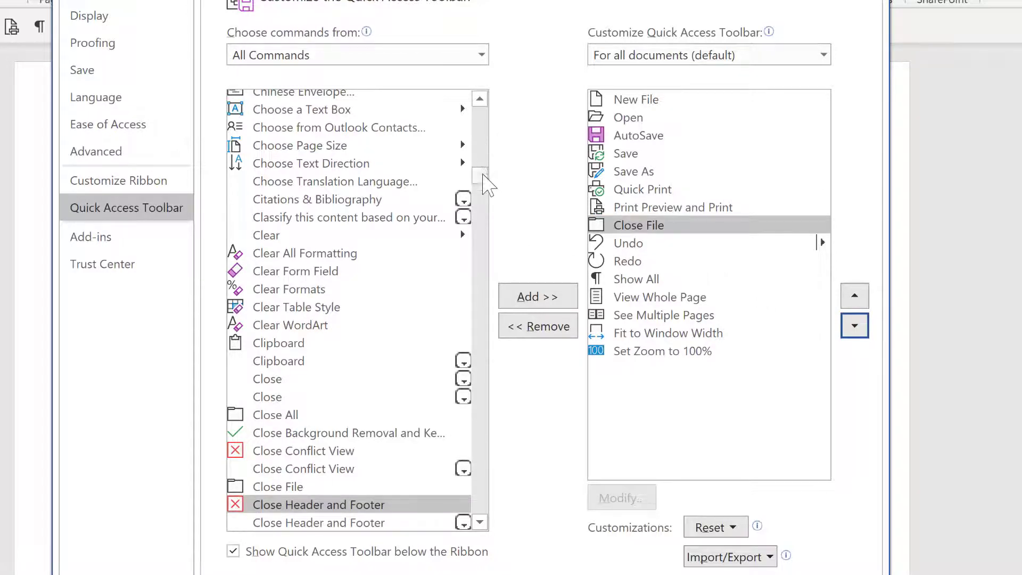
- Insert a separator directly after Close File in the toolbar order and apply the customization
left_click_drag(479, 175, 500, 113)
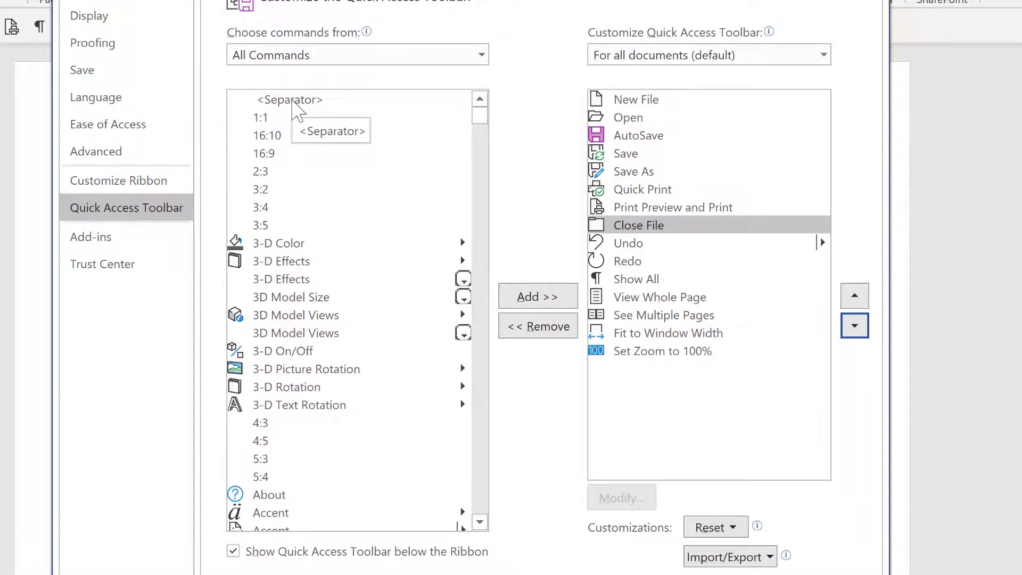
double_click(294, 101)
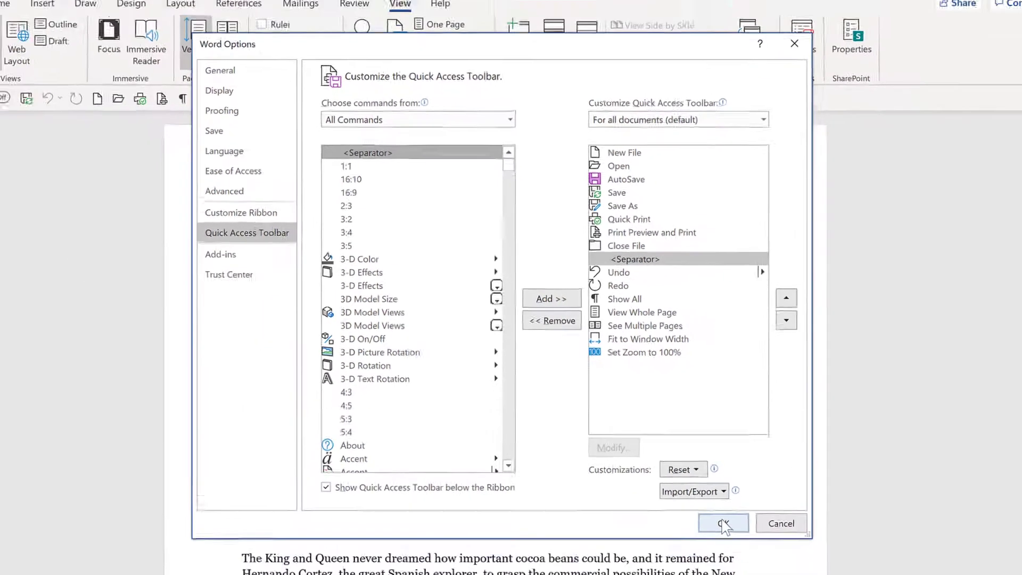
left_click(721, 522)
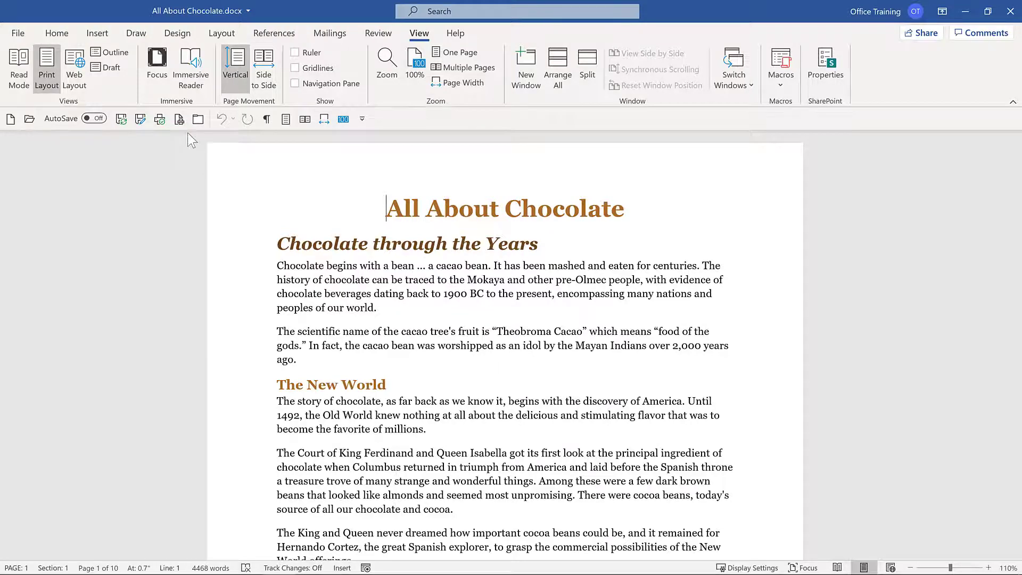
- Try out the toolbar's zoom commands on the document, switching between multiple pages, page width and whole page views
scroll(234, 158, "down", 1)
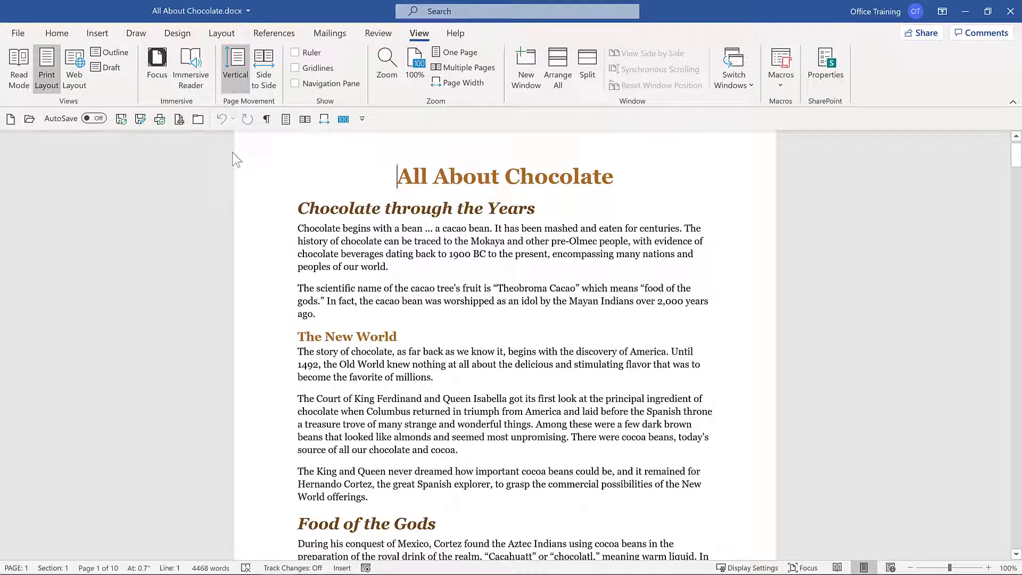
left_click(304, 120)
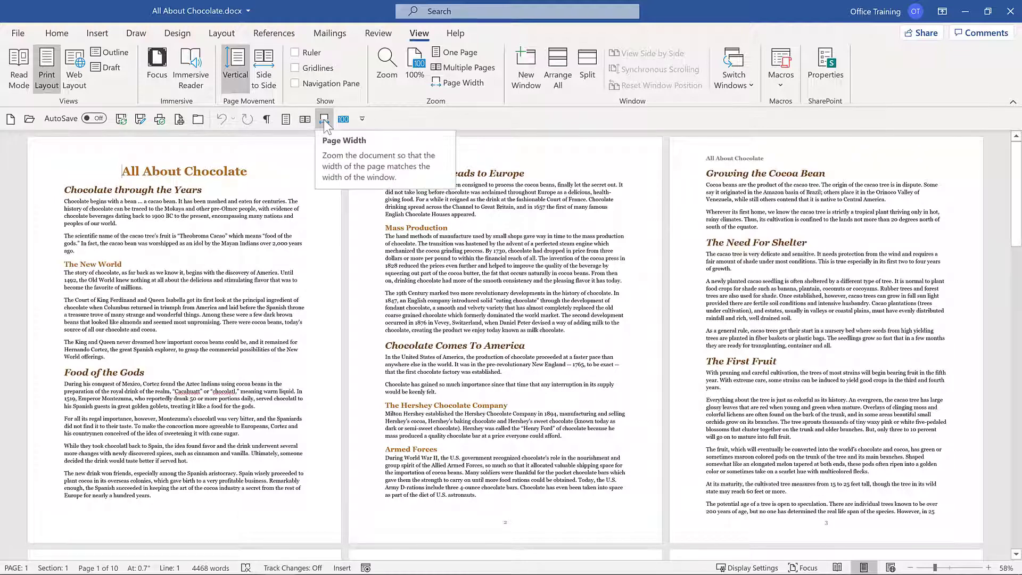
left_click(324, 121)
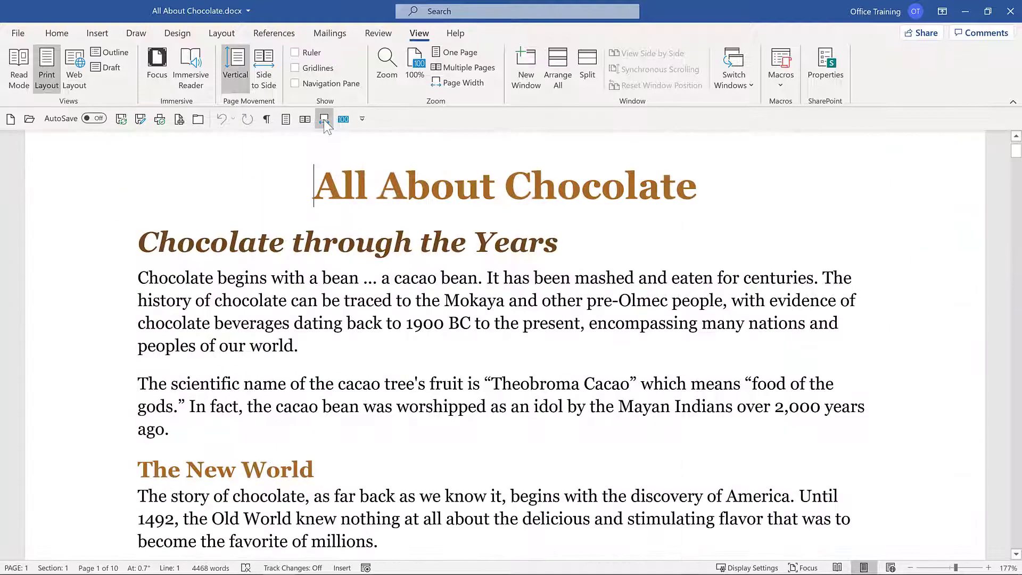
left_click(283, 120)
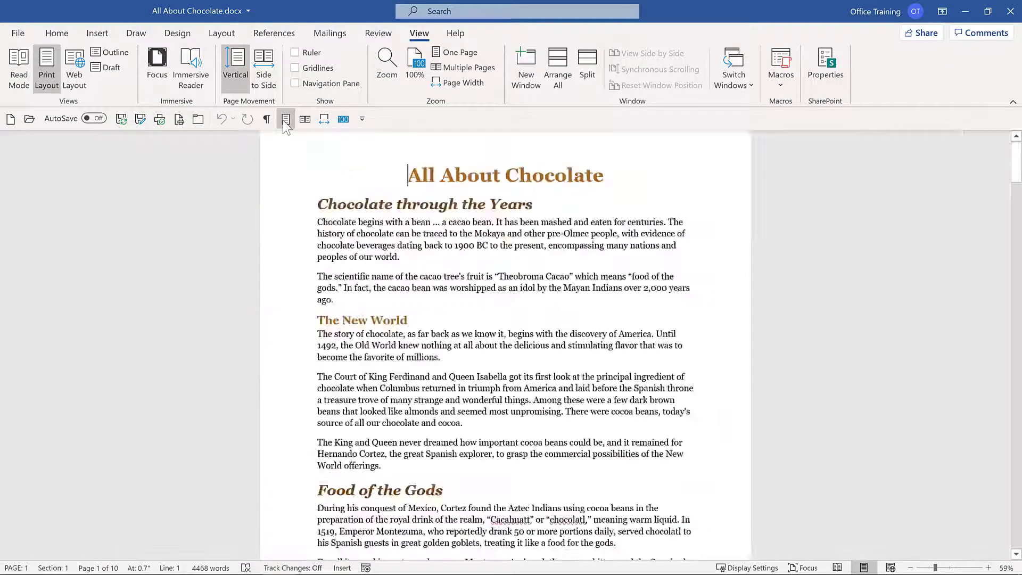